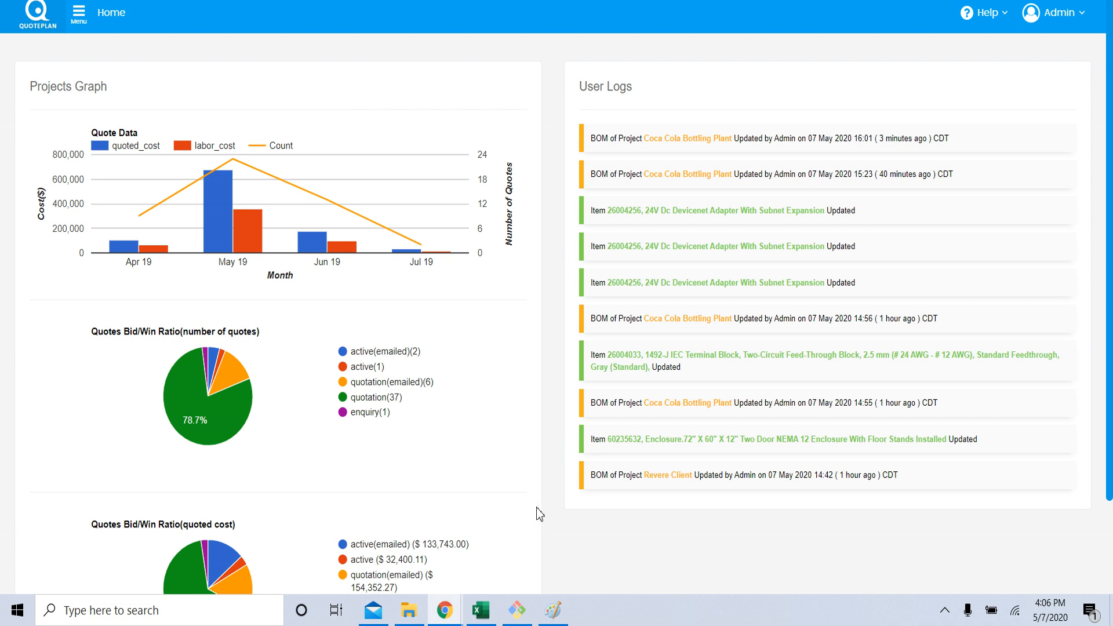
Switch to Paint to read the list of steps for creating a submittal package, and return to QuotePlan.
left_click(552, 618)
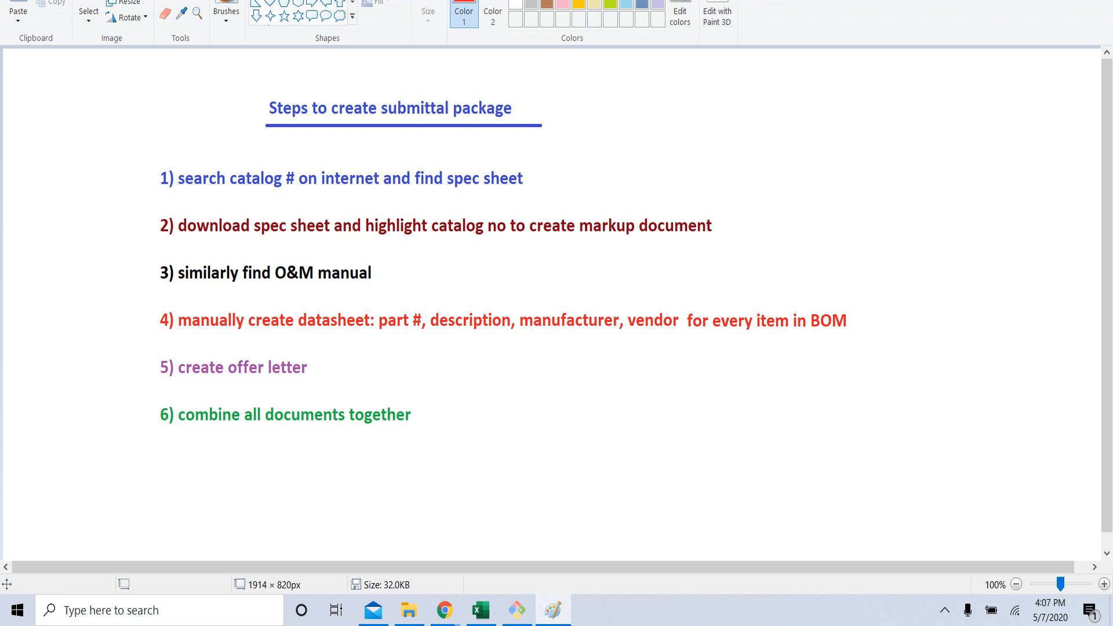
left_click(1020, 1)
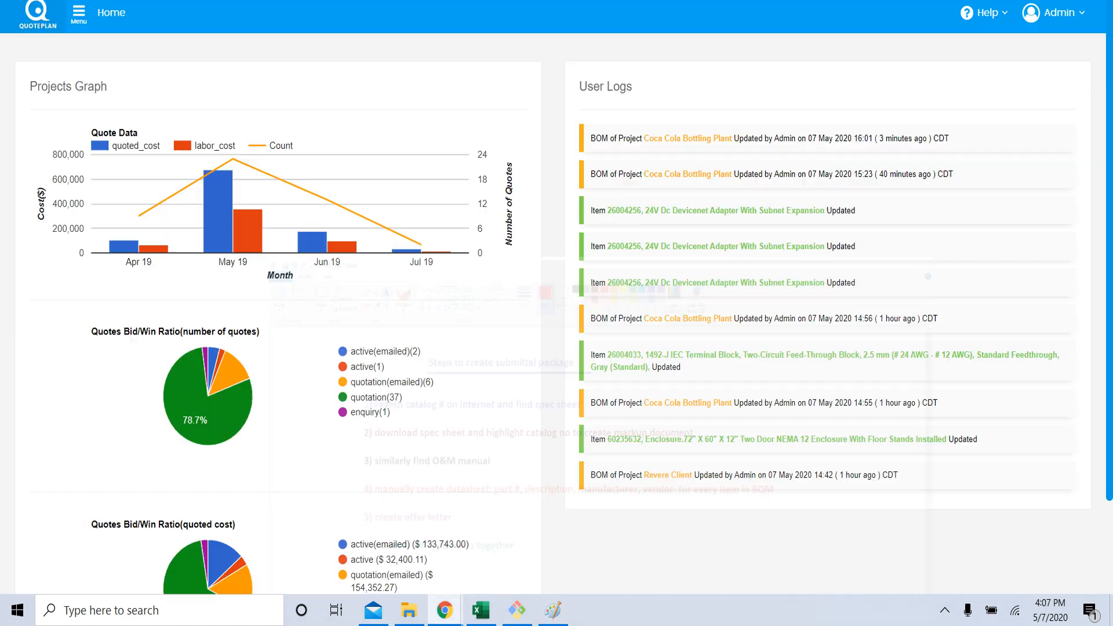
Search the projects for "coca" and open the BOM of the Coca Cola Bottling Plant project.
left_click(84, 24)
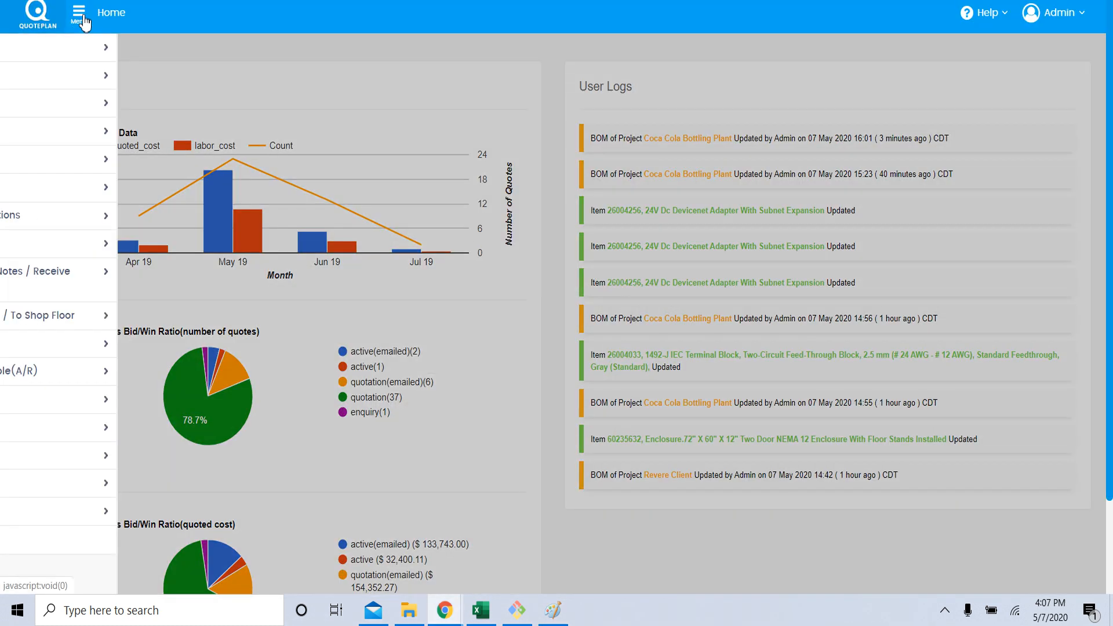
left_click(92, 132)
left_click(102, 156)
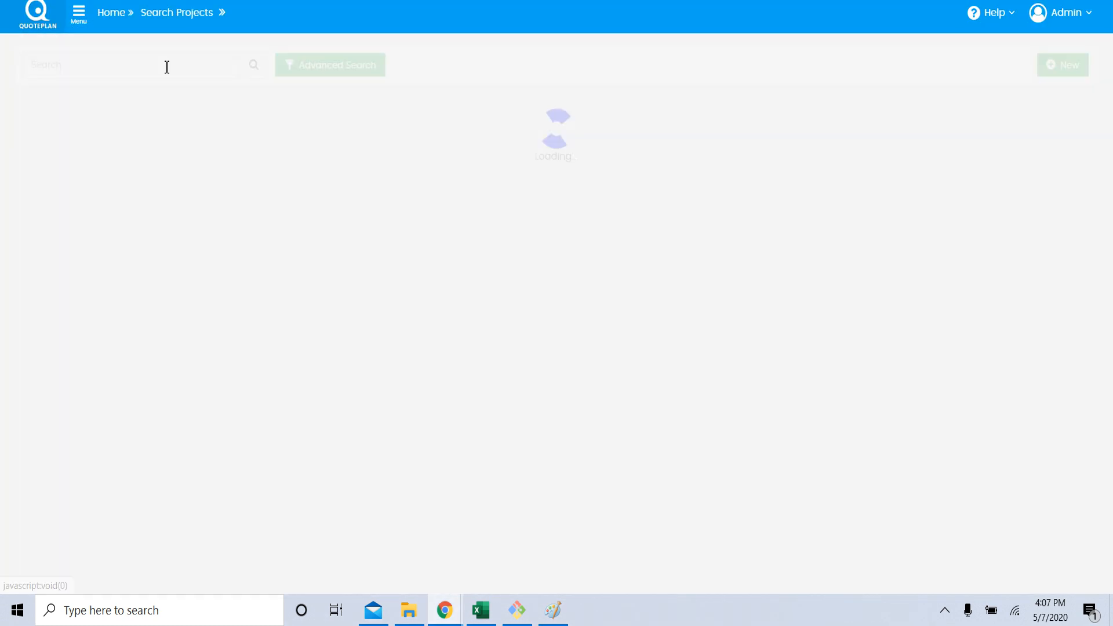
left_click(165, 66)
type("coca")
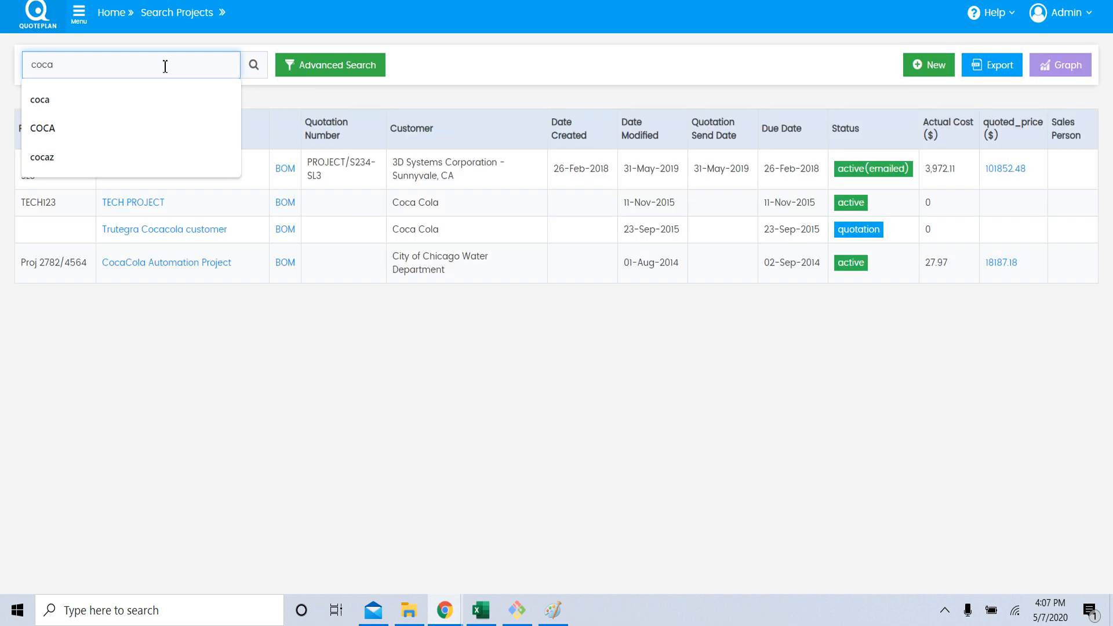
left_click(316, 190)
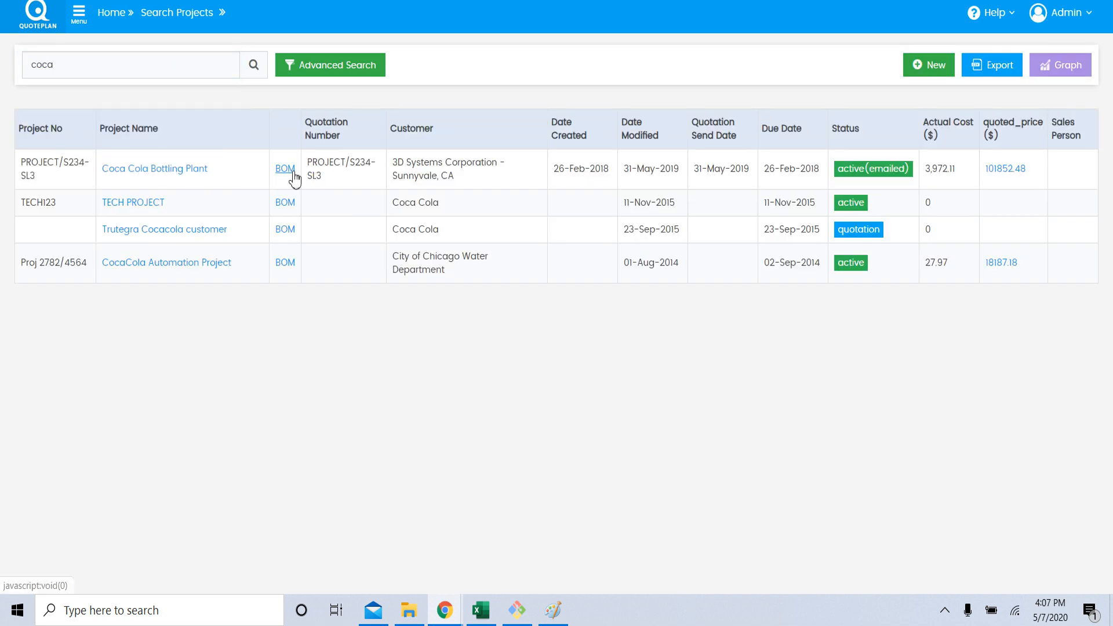
left_click(285, 169)
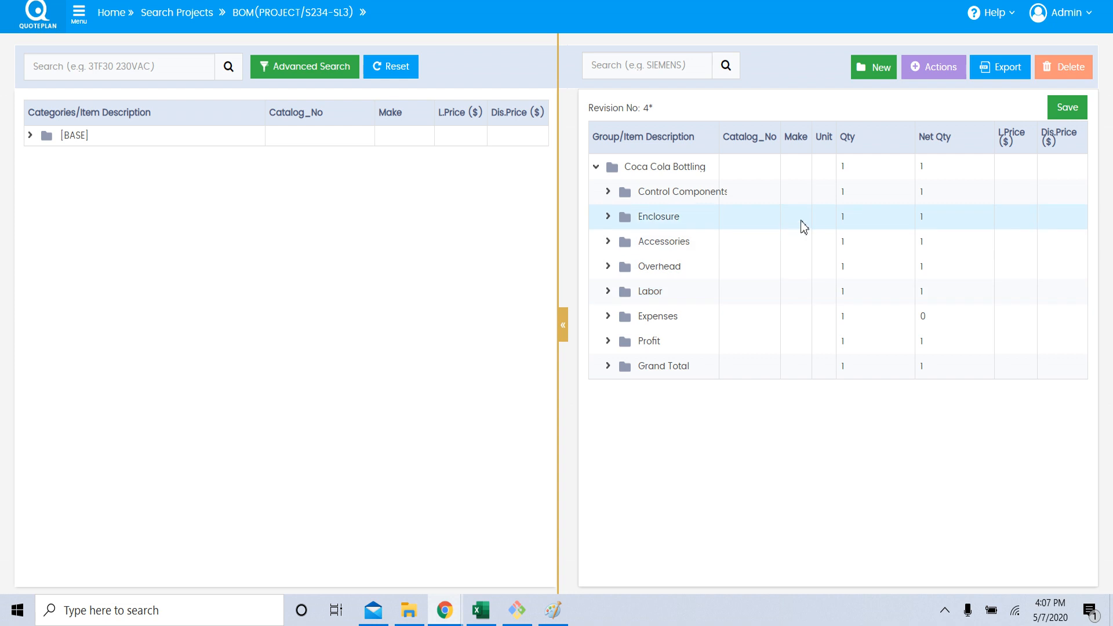
Examine the items in the BOM's Control Components group and collapse the group again.
left_click(609, 193)
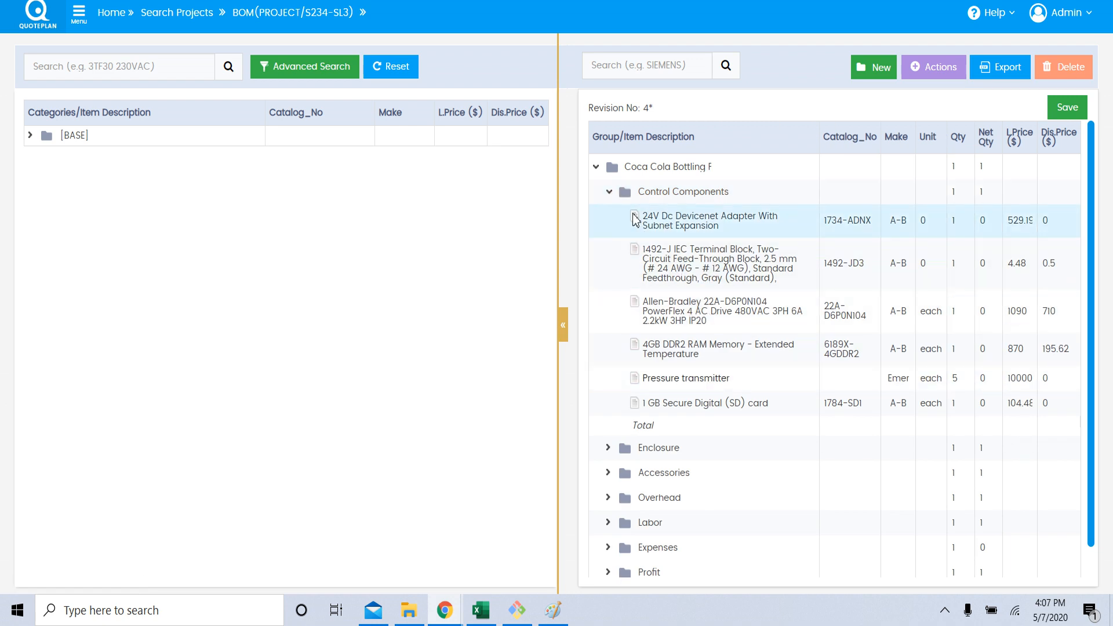
left_click(611, 191)
left_click(862, 240)
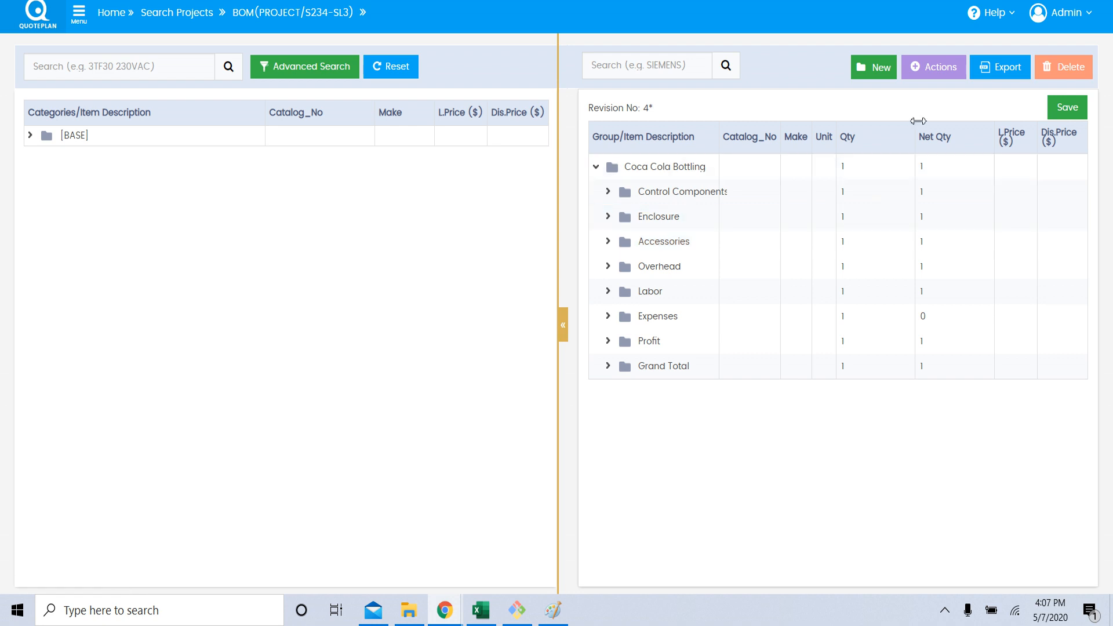
Generate the BOM's quotation package as HTML and look through the offer letter template.
left_click(940, 73)
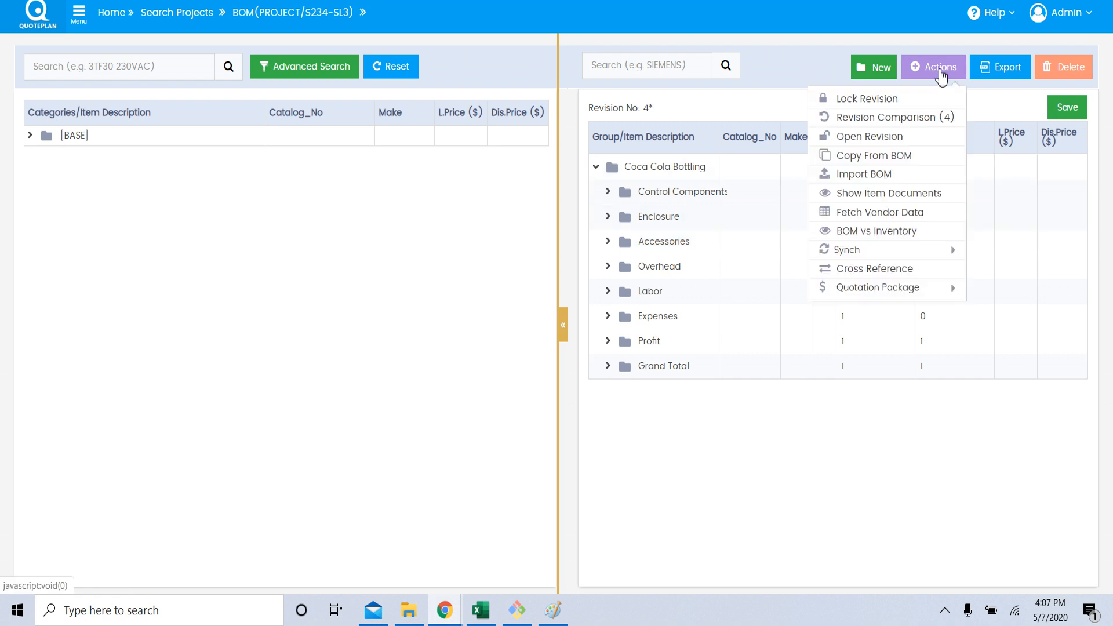
left_click(858, 290)
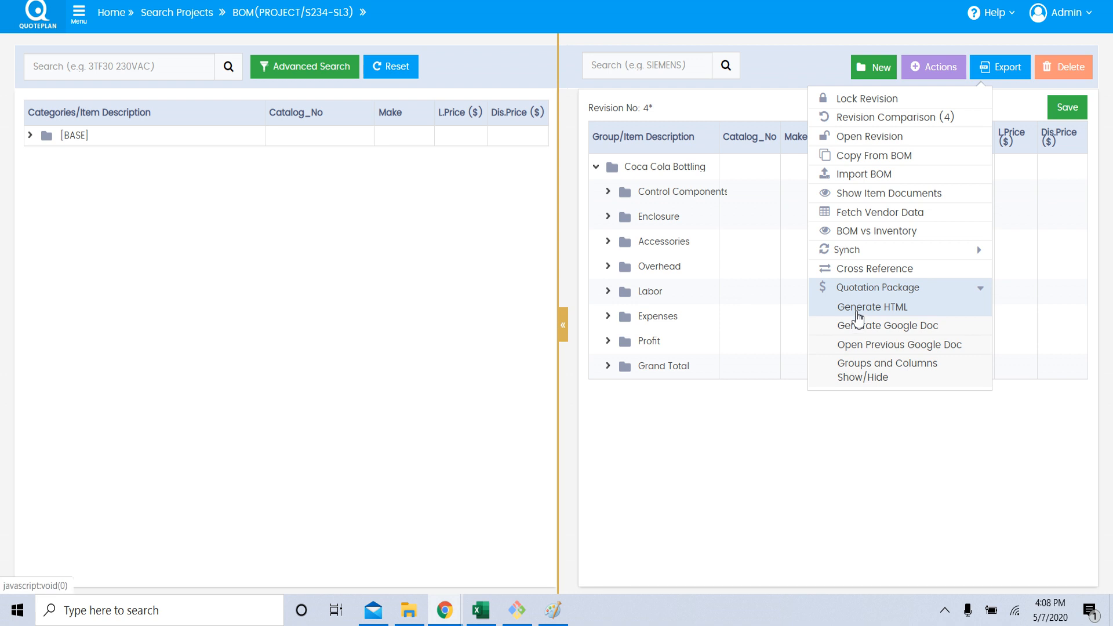
left_click(858, 312)
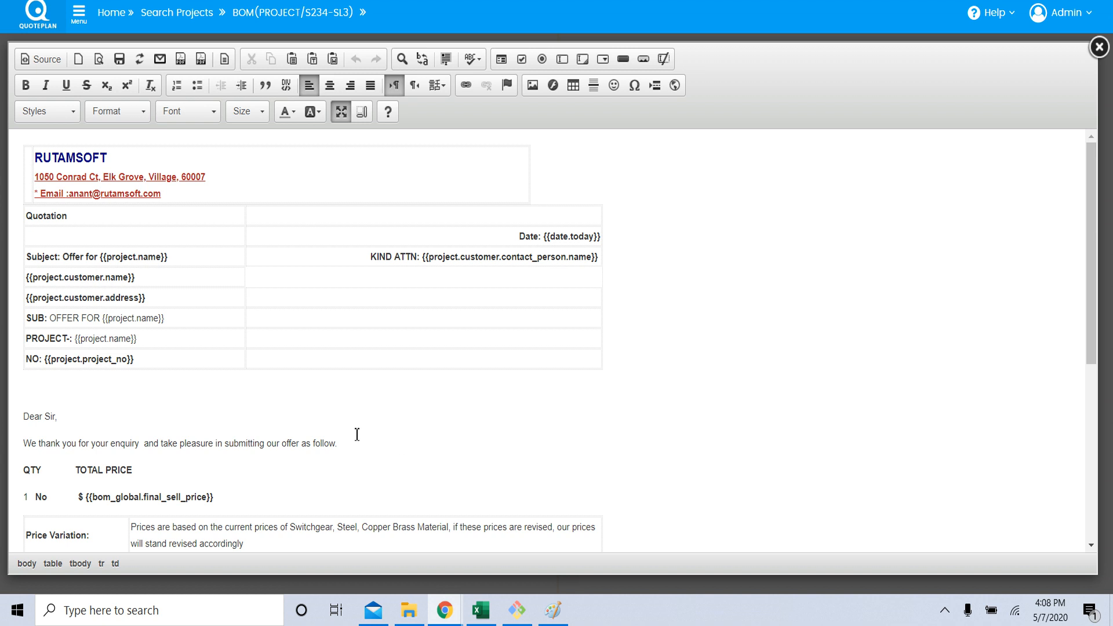
scroll(357, 438, "down", 6)
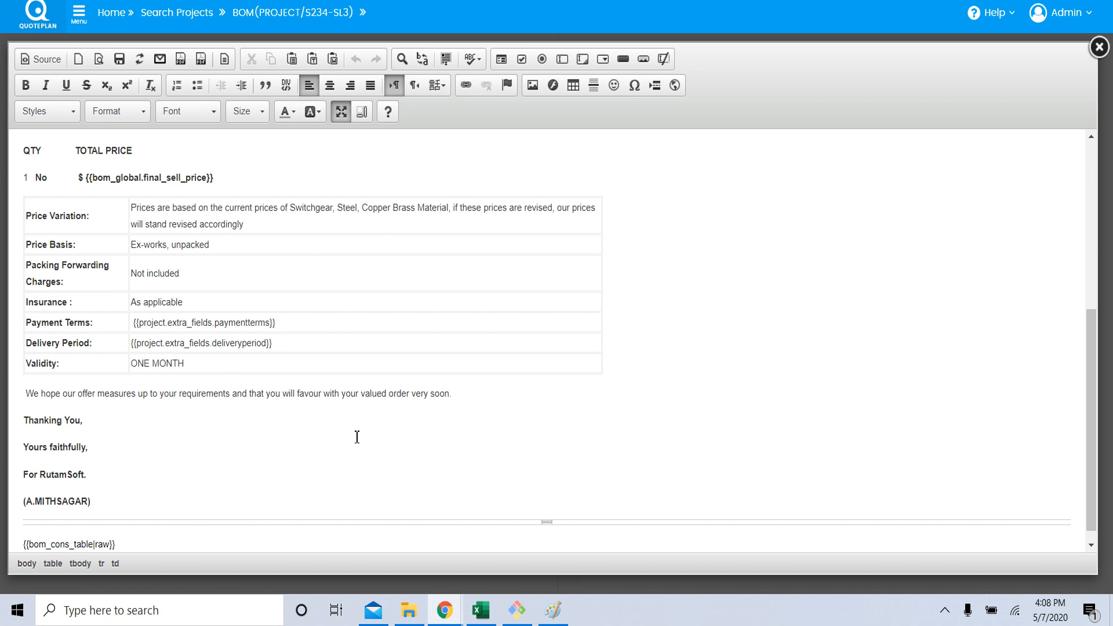
scroll(357, 436, "up", 6)
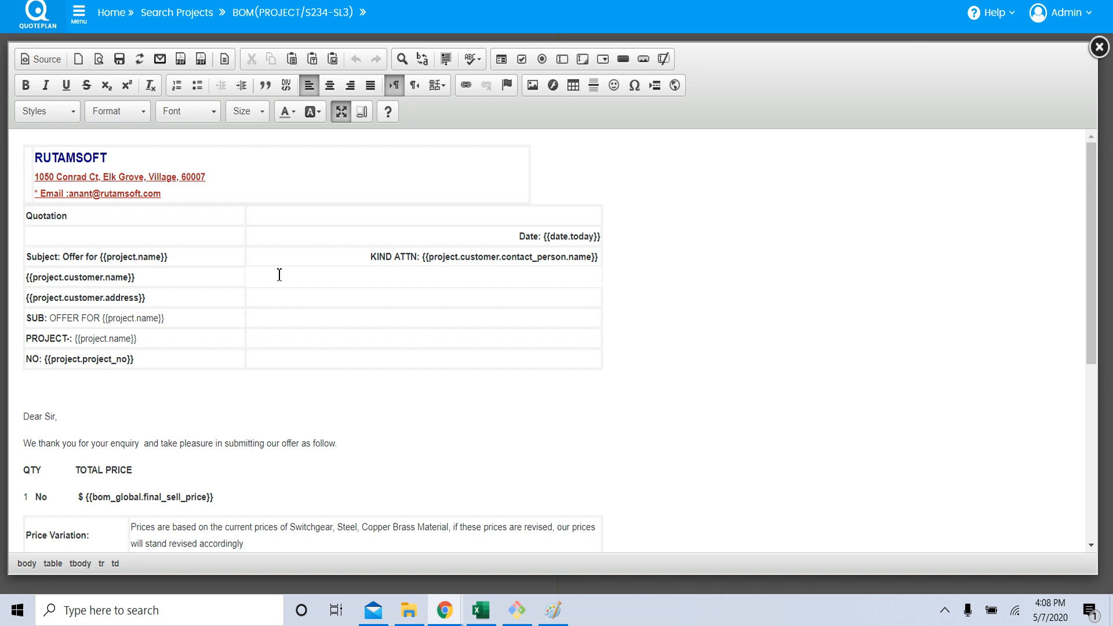
Add PDFs to the quotation: the 1734-ADNX Cutsheet, its O&M Manual limited to pages 1-4, and A726012ULP.pdf.
left_click(181, 61)
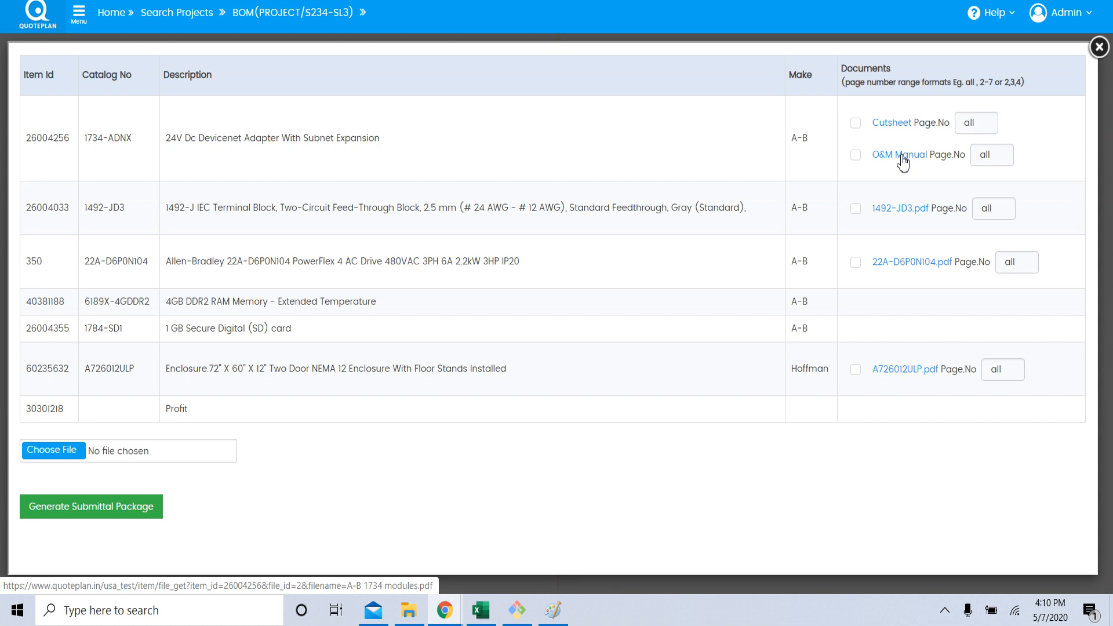
double_click(1000, 154)
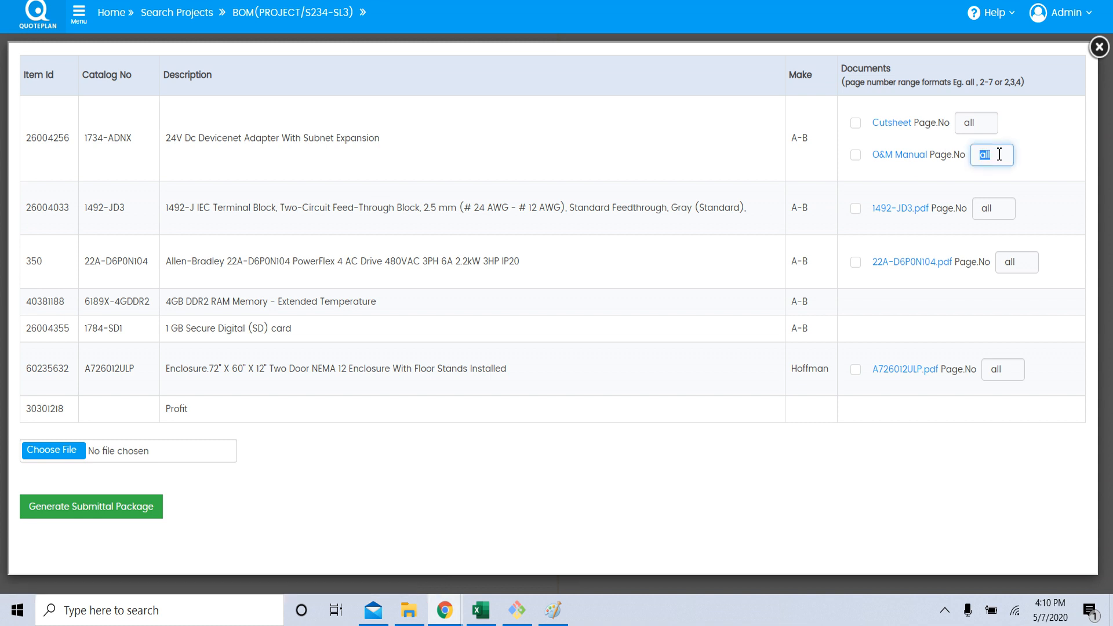
type("1-4")
left_click(856, 125)
left_click(856, 155)
left_click(857, 371)
left_click_drag(168, 302, 438, 304)
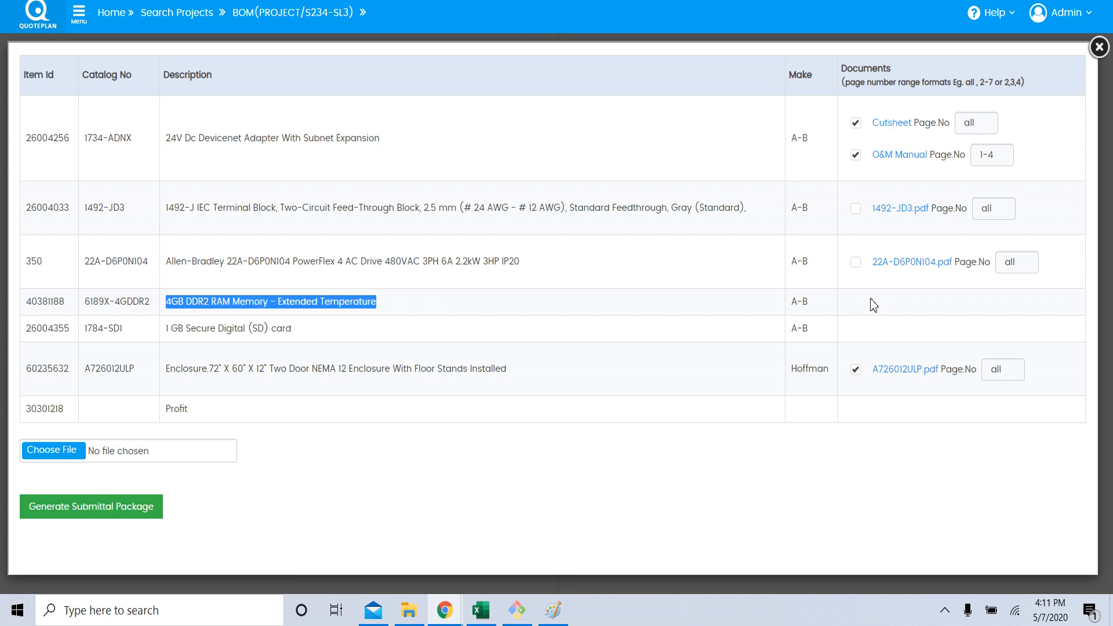
left_click(369, 308)
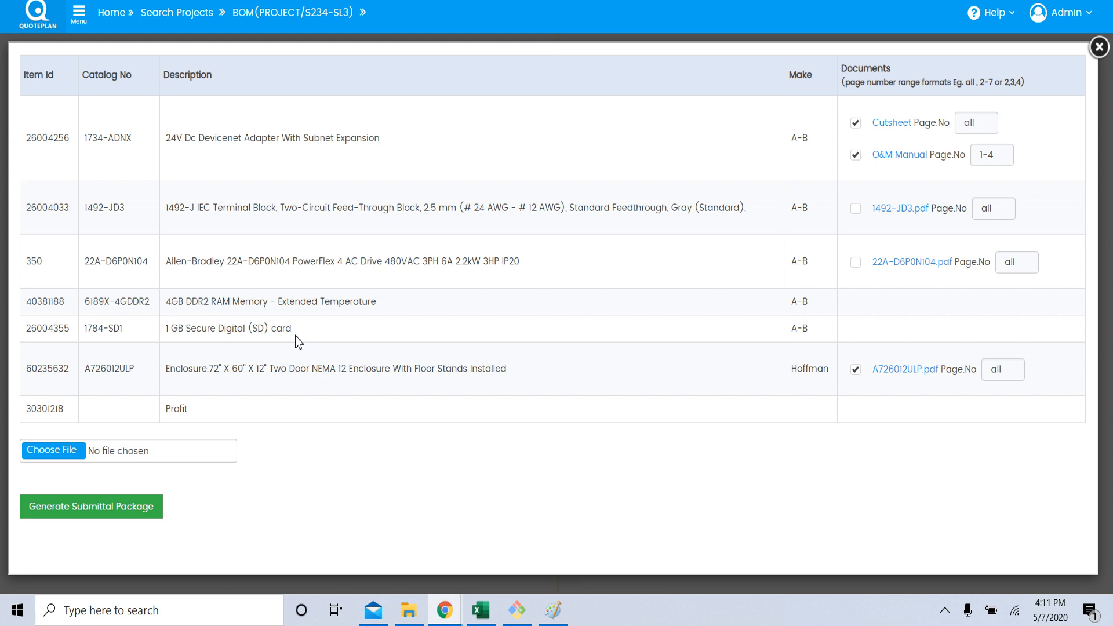
left_click(65, 458)
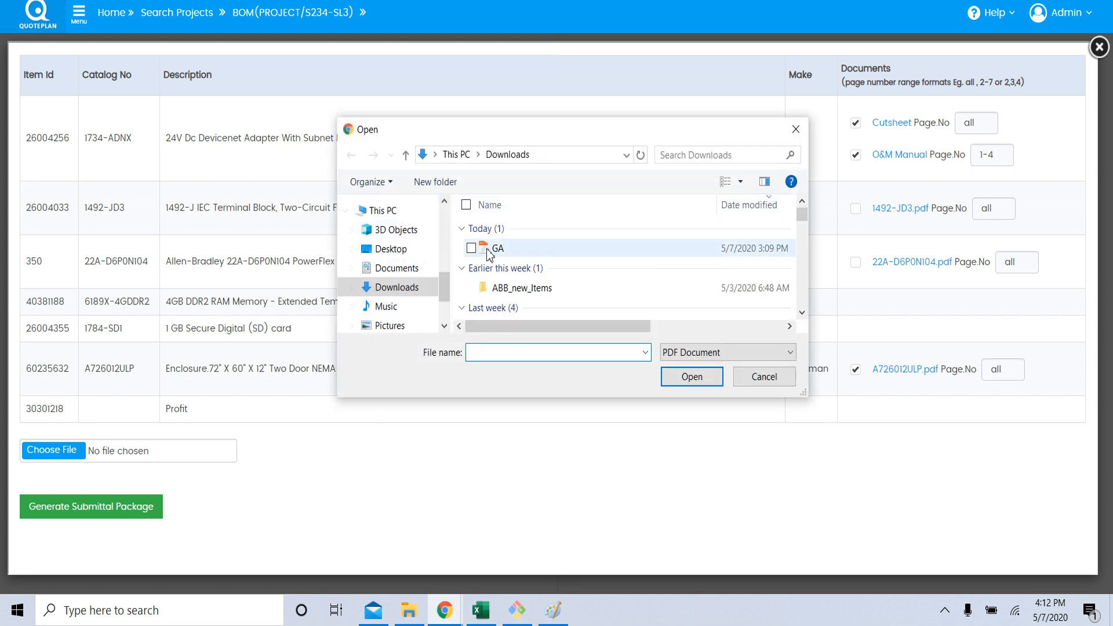
double_click(489, 249)
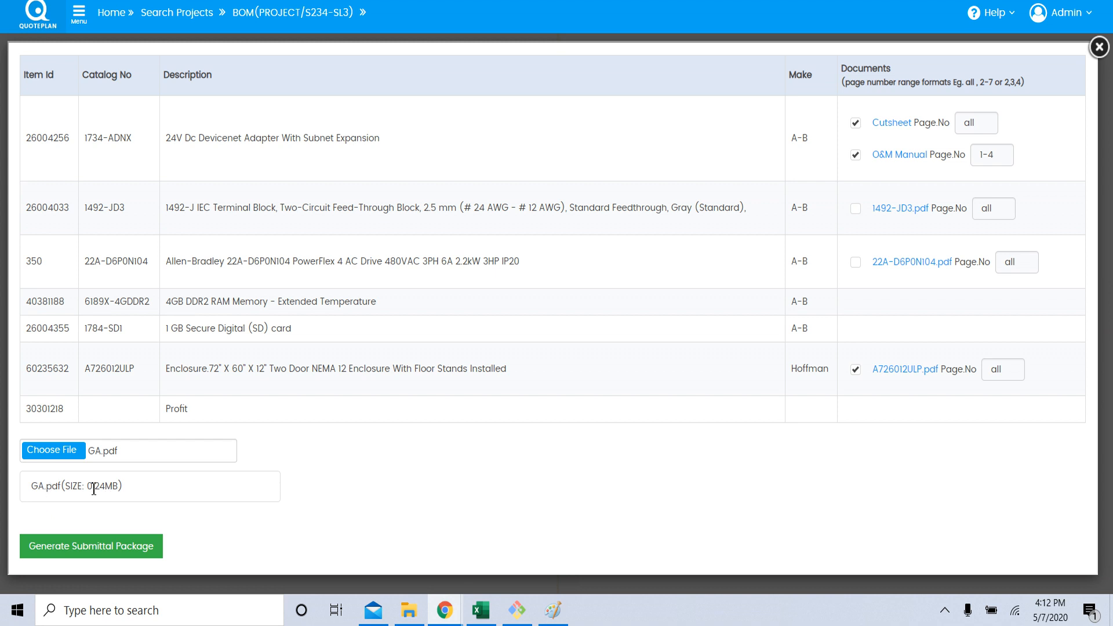
left_click(65, 458)
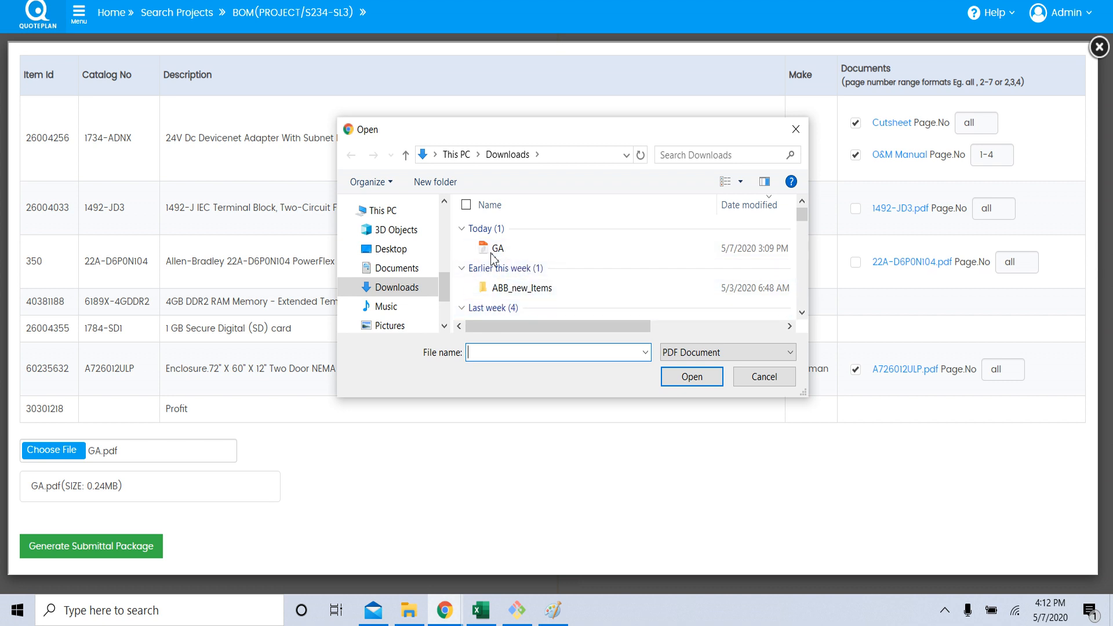
left_click(796, 129)
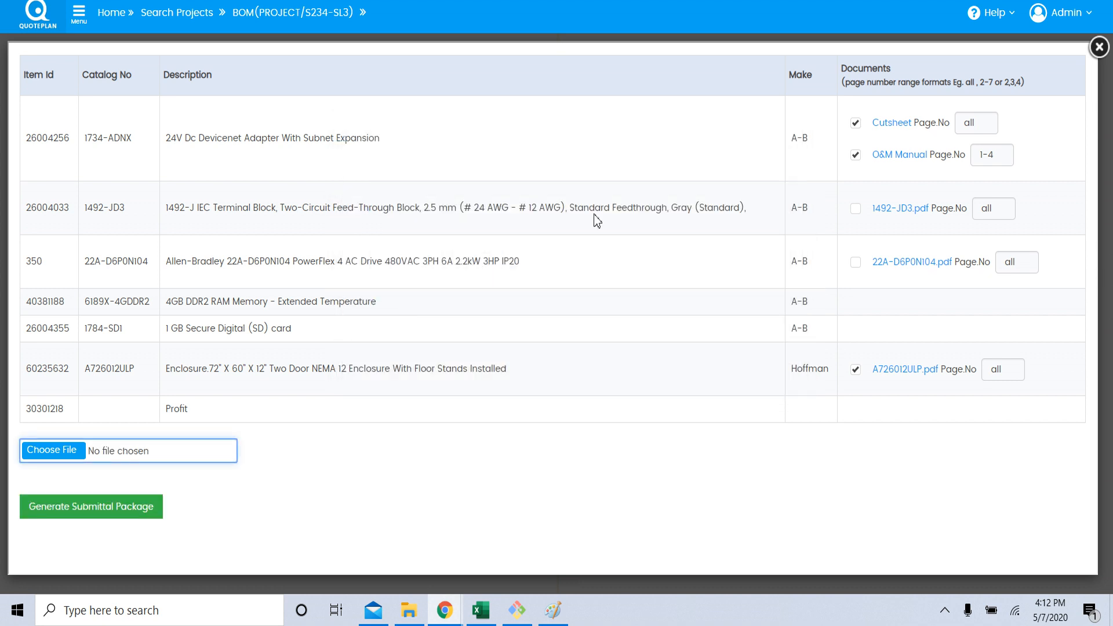
Attach GA.pdf from the Downloads folder and generate the submittal package.
left_click(119, 451)
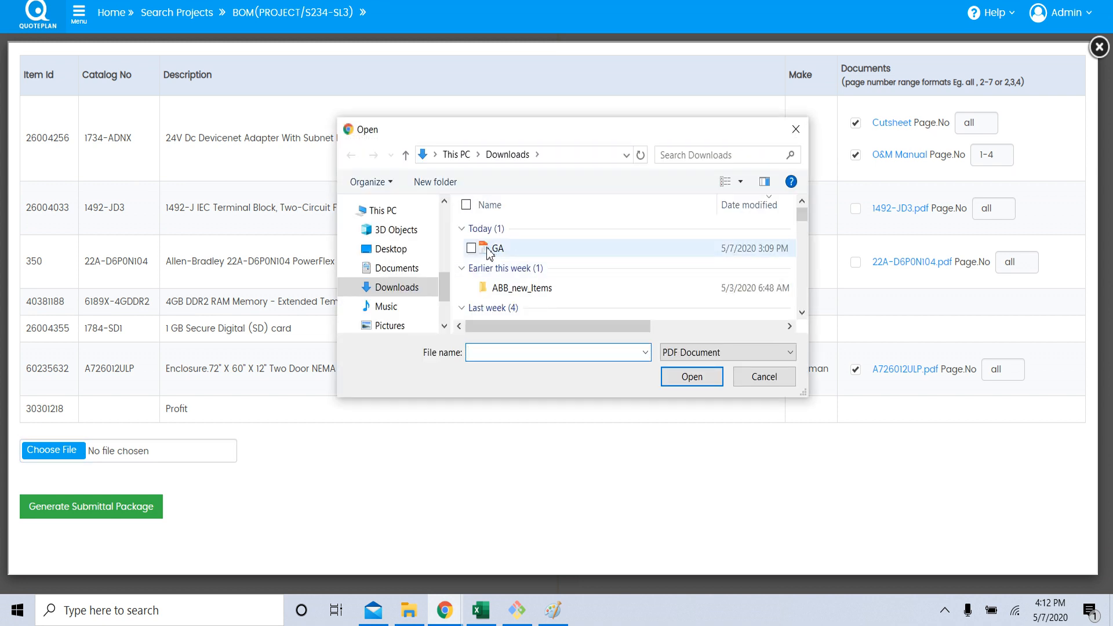
double_click(490, 250)
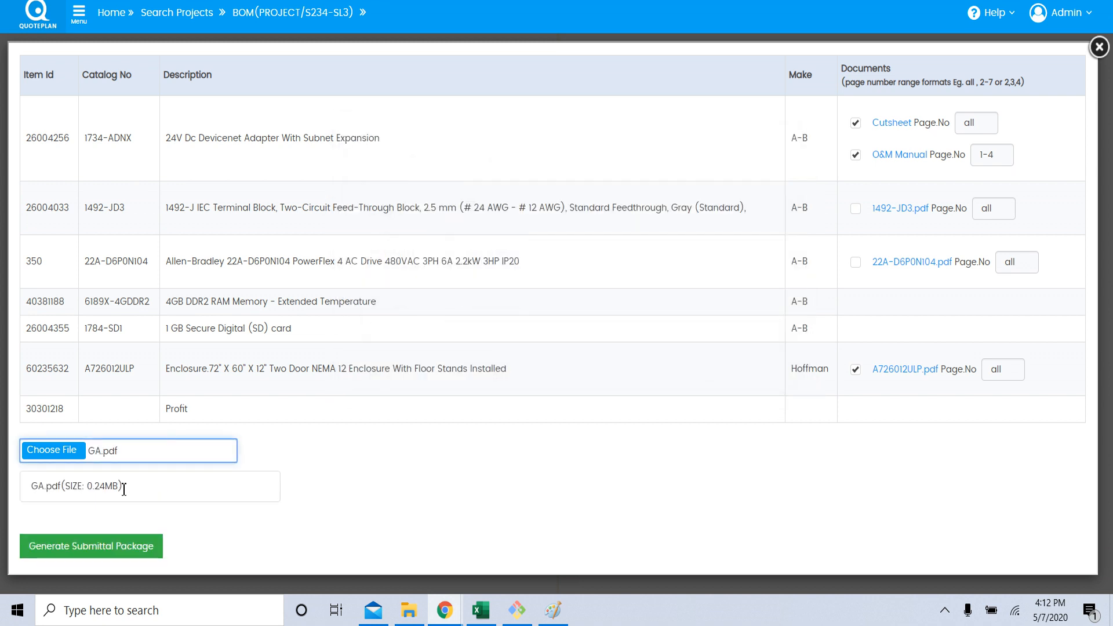
left_click(123, 553)
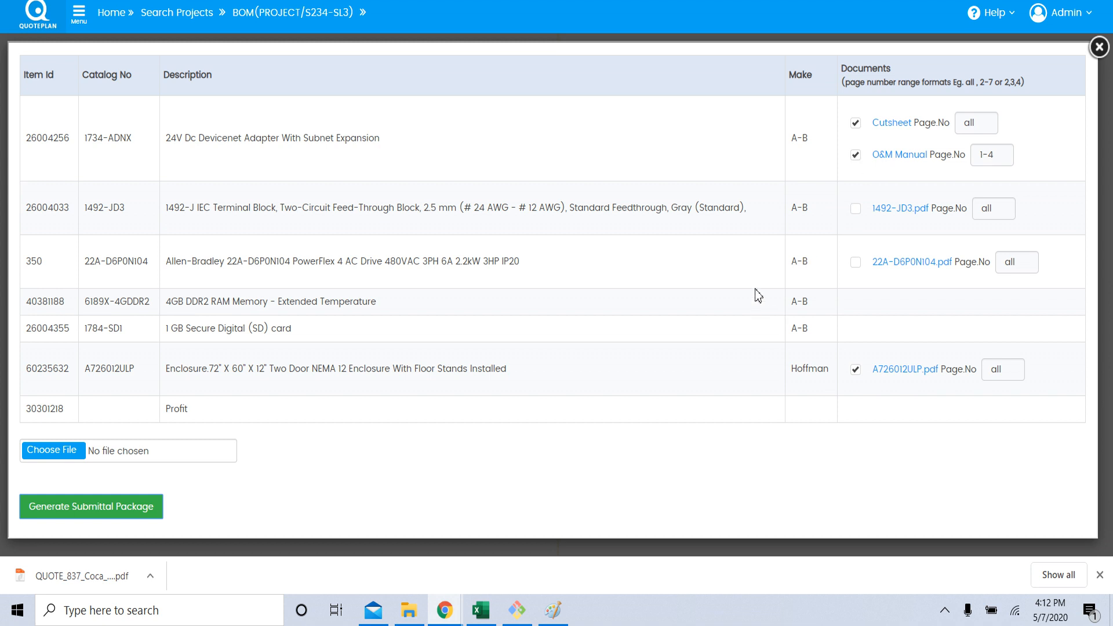
Open the generated QUOTE_837_Coca_Cola_Bottling_Plant.pdf and examine its offer letter, item datasheets and enclosure drawing.
left_click(89, 576)
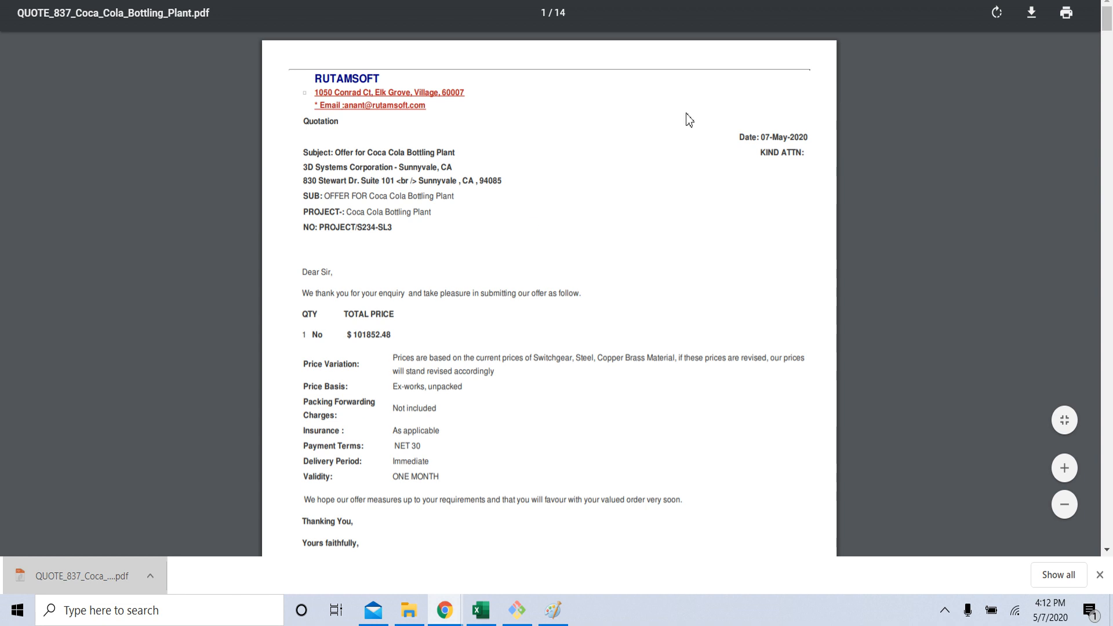
left_click_drag(1108, 18, 1106, 96)
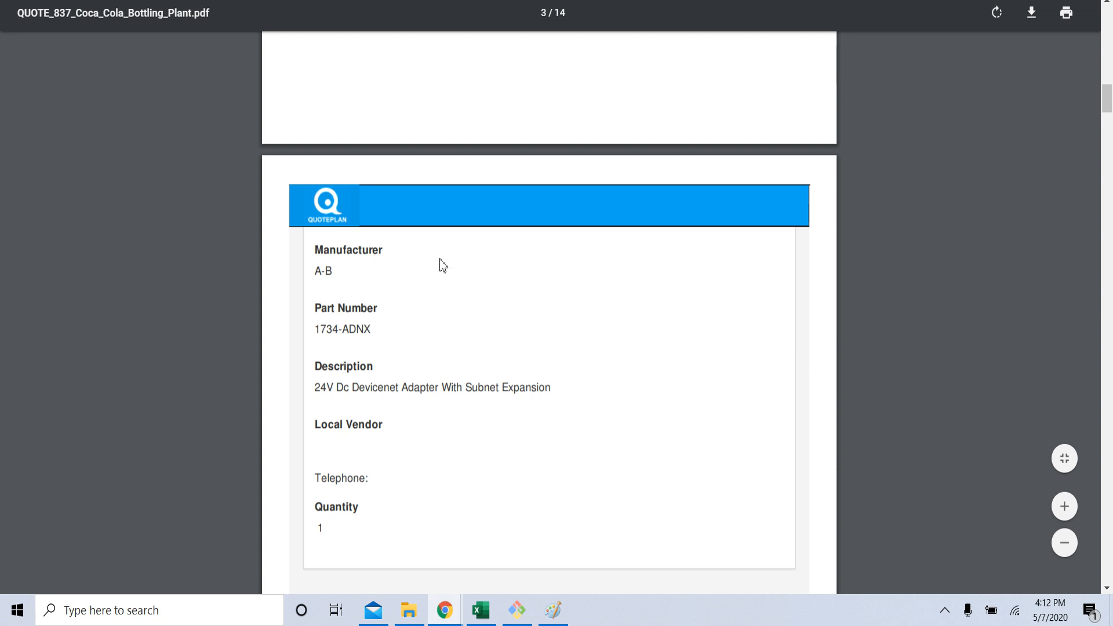
scroll(433, 301, "down", 3)
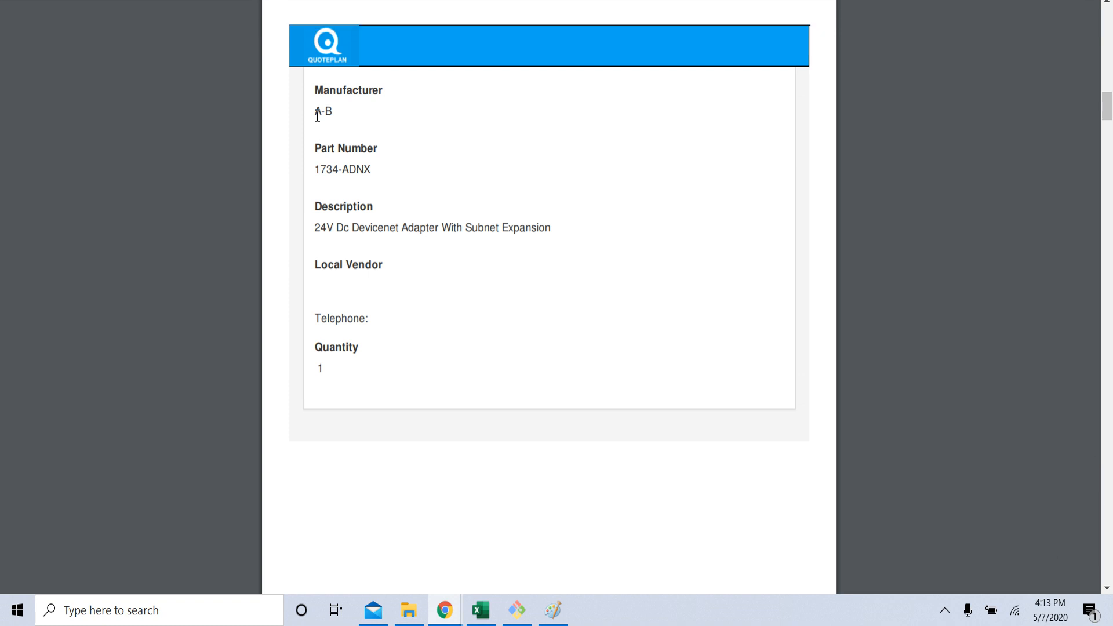
left_click_drag(316, 114, 336, 116)
left_click_drag(1107, 112, 1108, 358)
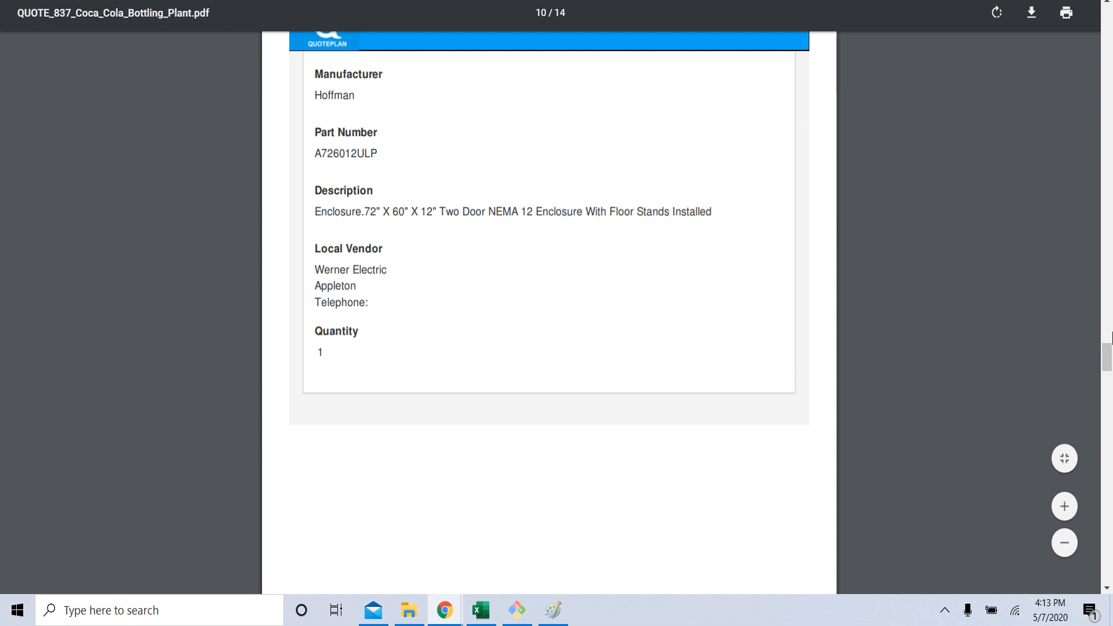
mouse_move(1106, 367)
left_mouse_down()
mouse_move(1106, 523)
mouse_move(1104, 480)
left_mouse_up()
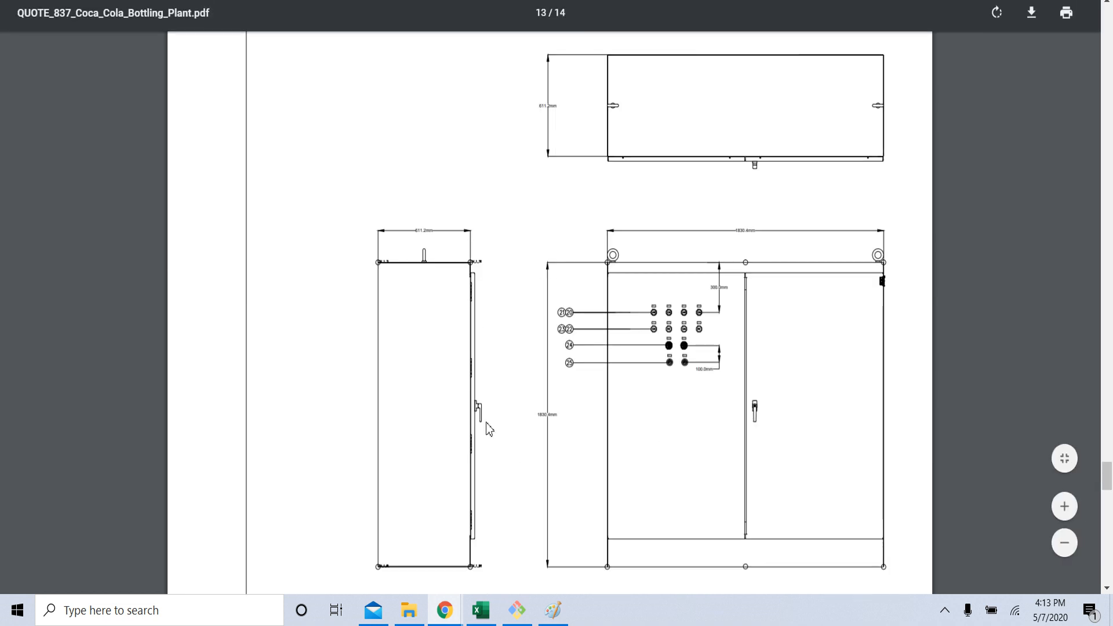
Recheck the submittal package step list in Paint and return to the generated PDF.
left_click(561, 620)
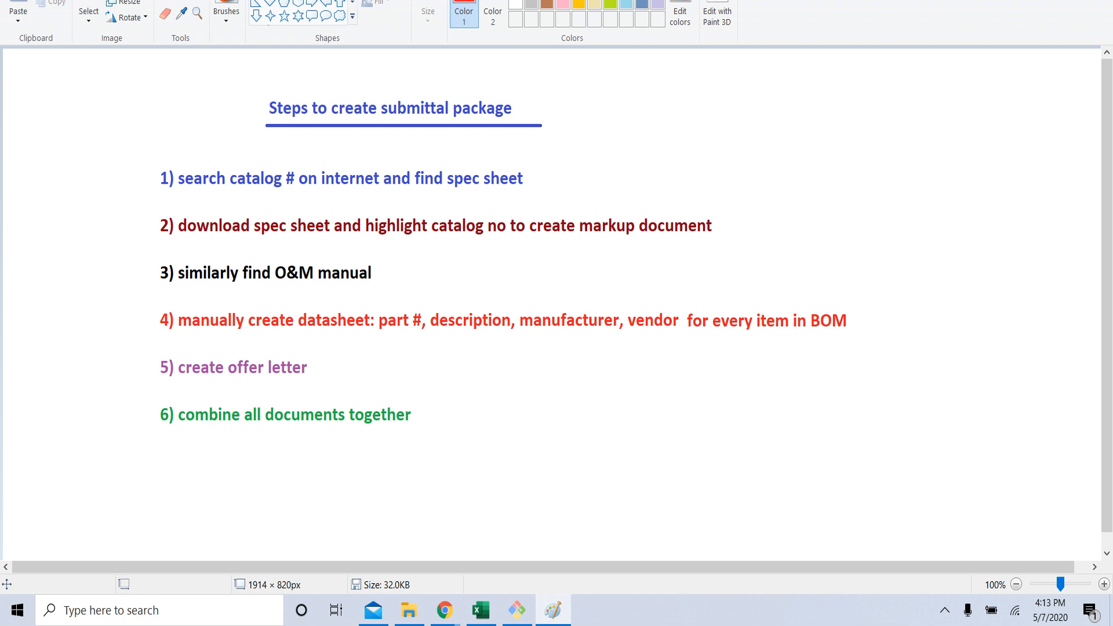
left_click(1029, 2)
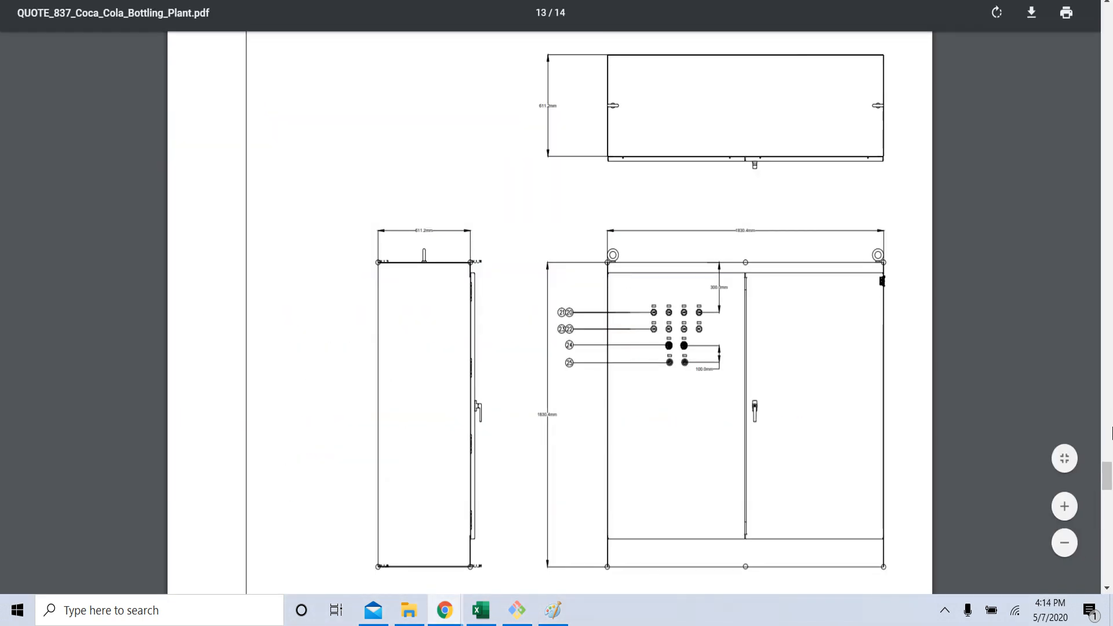